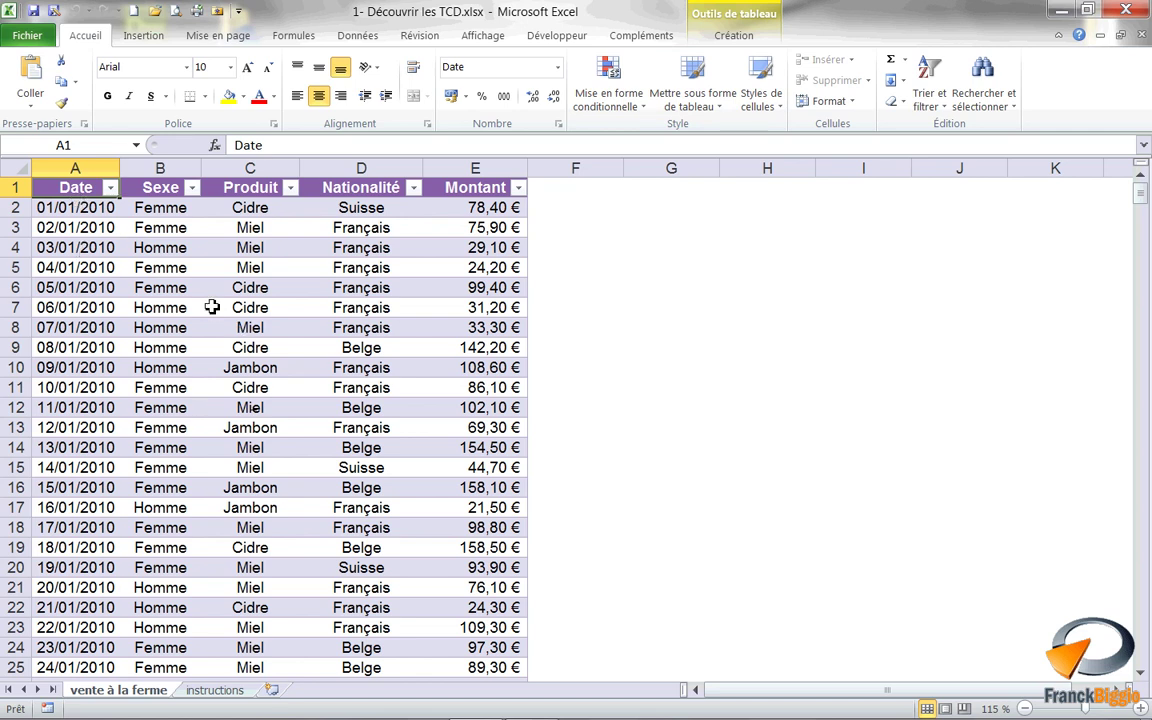
# Step: Insert a pivot table from the Liste_des_ventes range onto a new worksheet
pyautogui.click(150, 38)
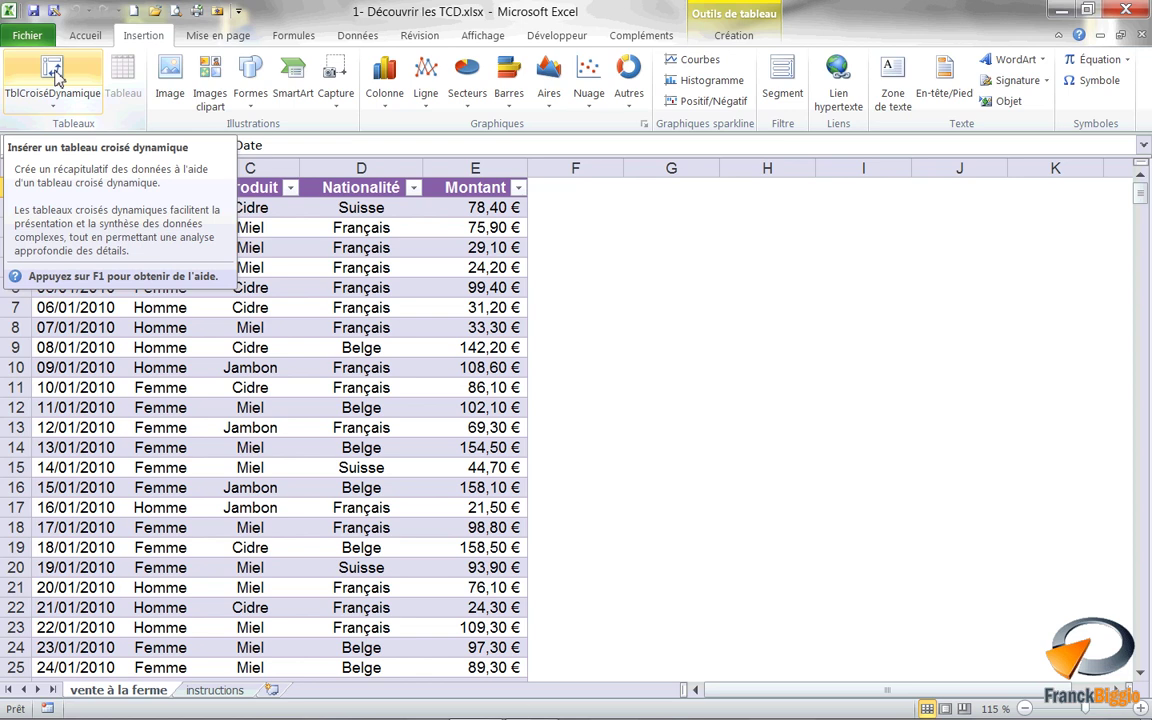
pyautogui.click(53, 72)
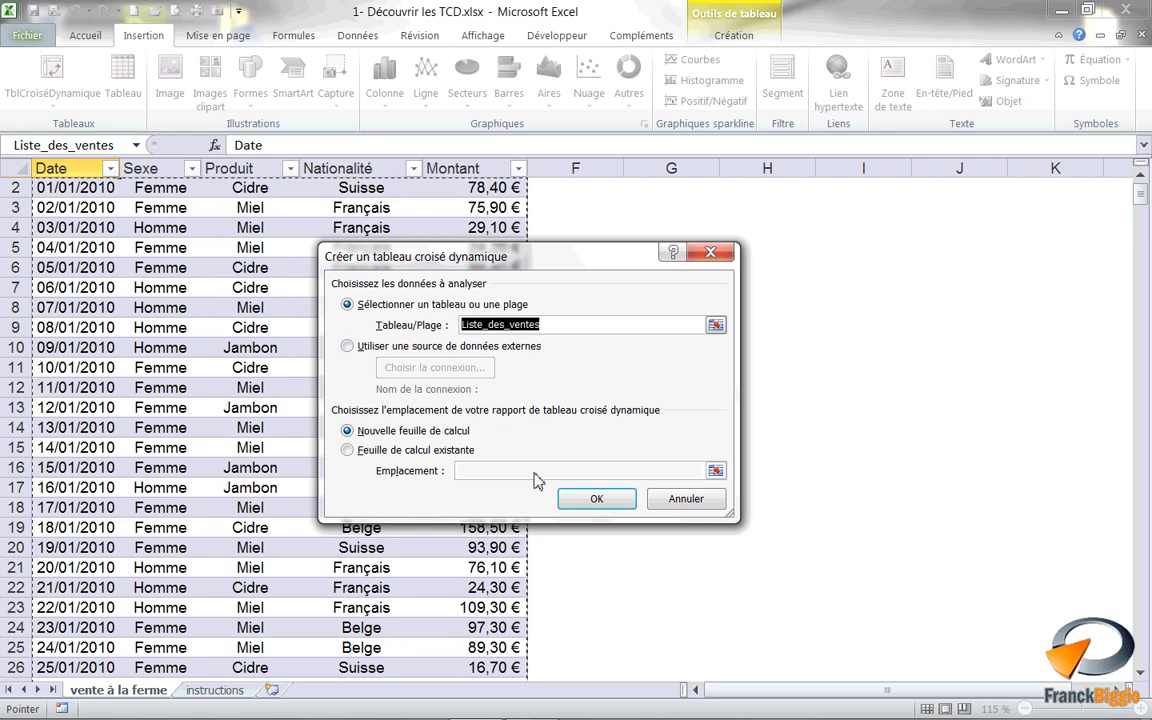
pyautogui.click(613, 510)
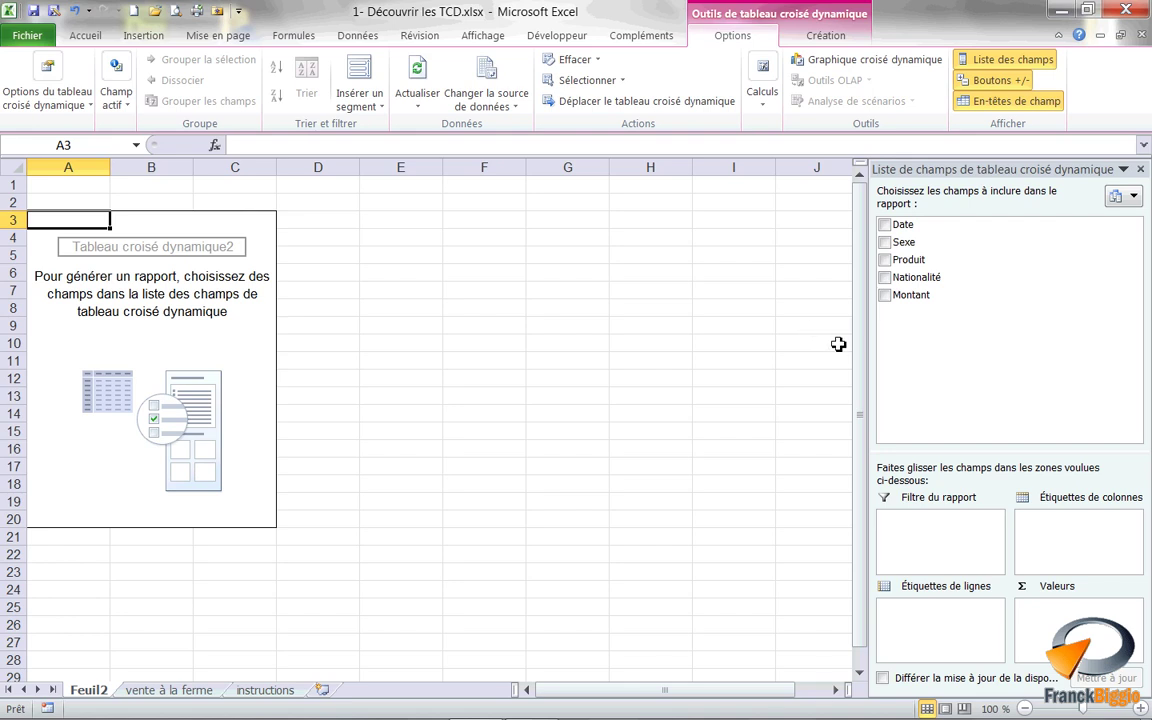
# Step: Add Montant to Valeurs and Nationalité to Étiquettes de lignes to total amounts per nationality
pyautogui.moveTo(908, 300)
pyautogui.mouseDown()
pyautogui.moveTo(1068, 620)
pyautogui.moveTo(1016, 622)
pyautogui.mouseUp()
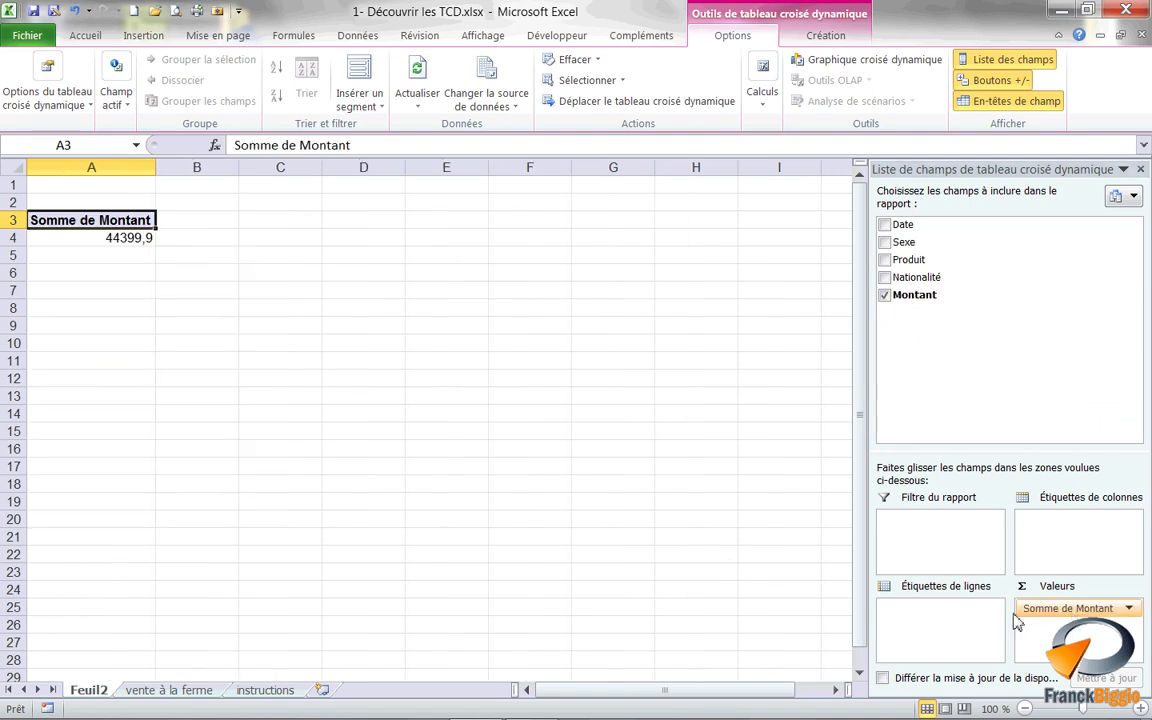
pyautogui.moveTo(937, 284); pyautogui.dragTo(924, 640)
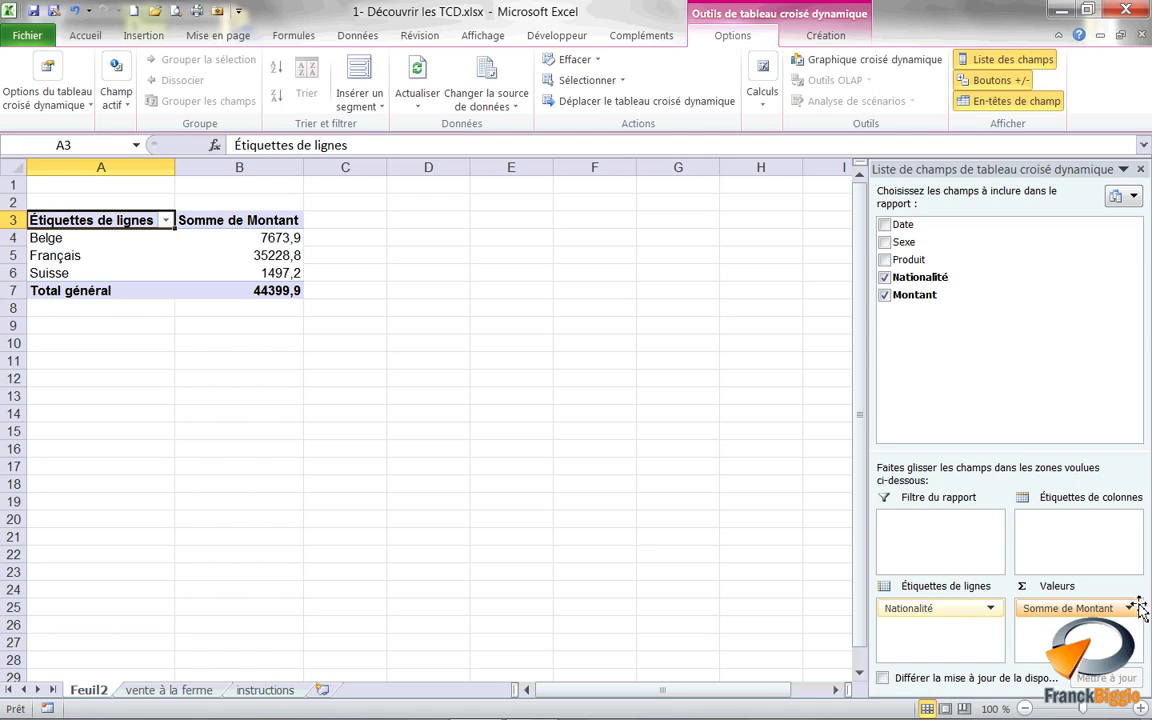
pyautogui.click(1134, 610)
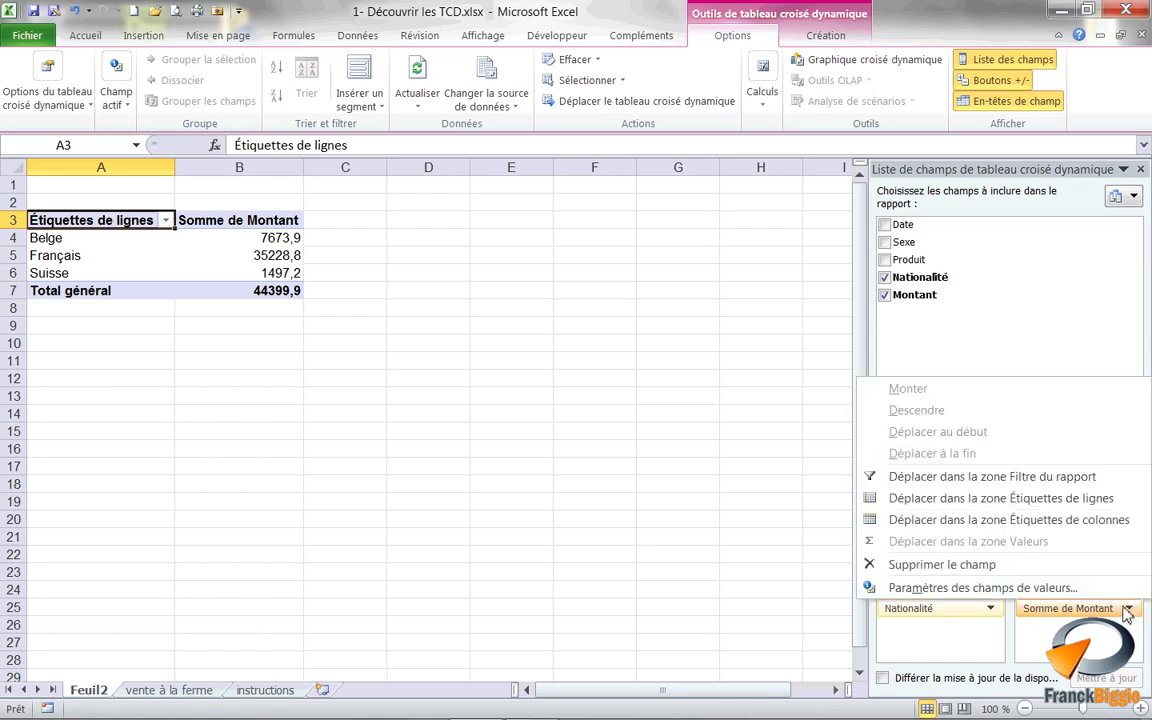
# Step: In Paramètres des champs de valeurs, change the Montant summary from Somme to Min
pyautogui.click(1049, 590)
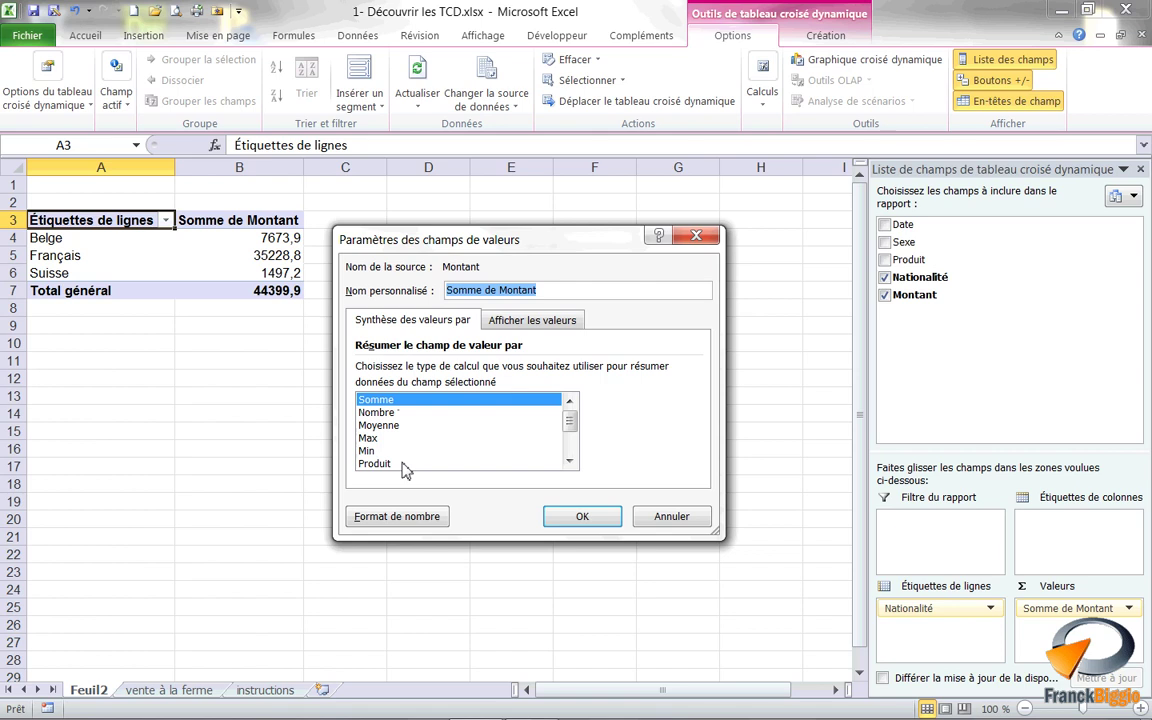
pyautogui.click(370, 451)
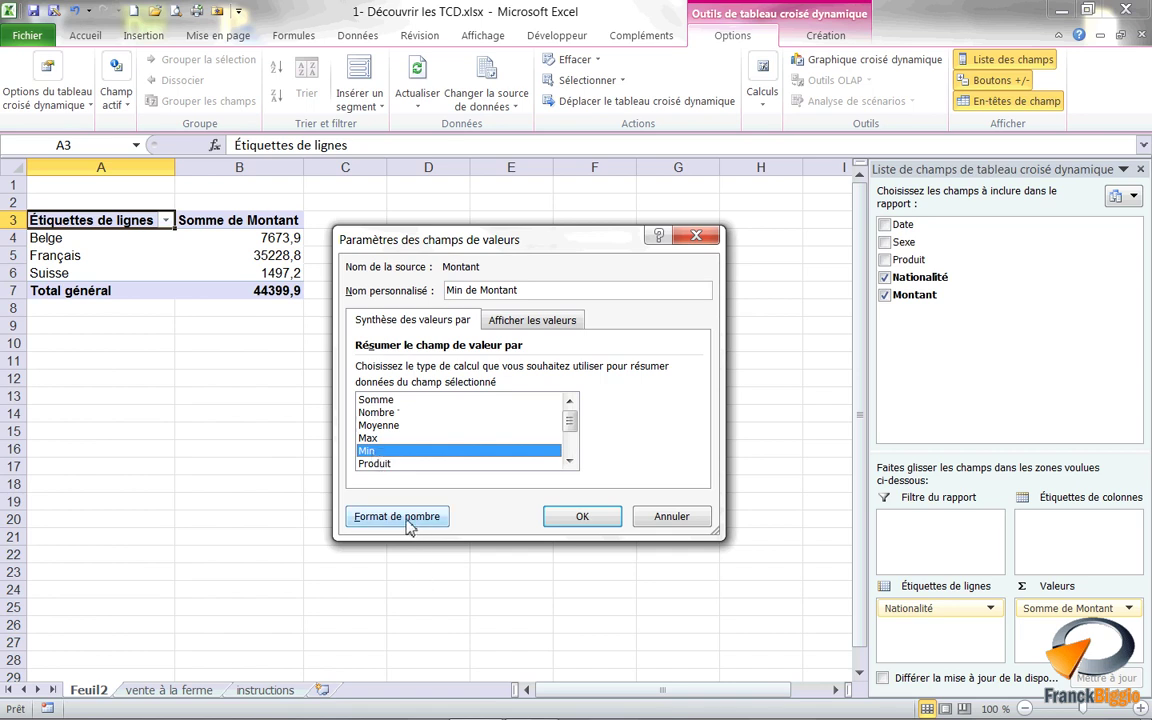
# Step: Give the value field a Monétaire number format with 2 decimals and the € symbol
pyautogui.click(408, 522)
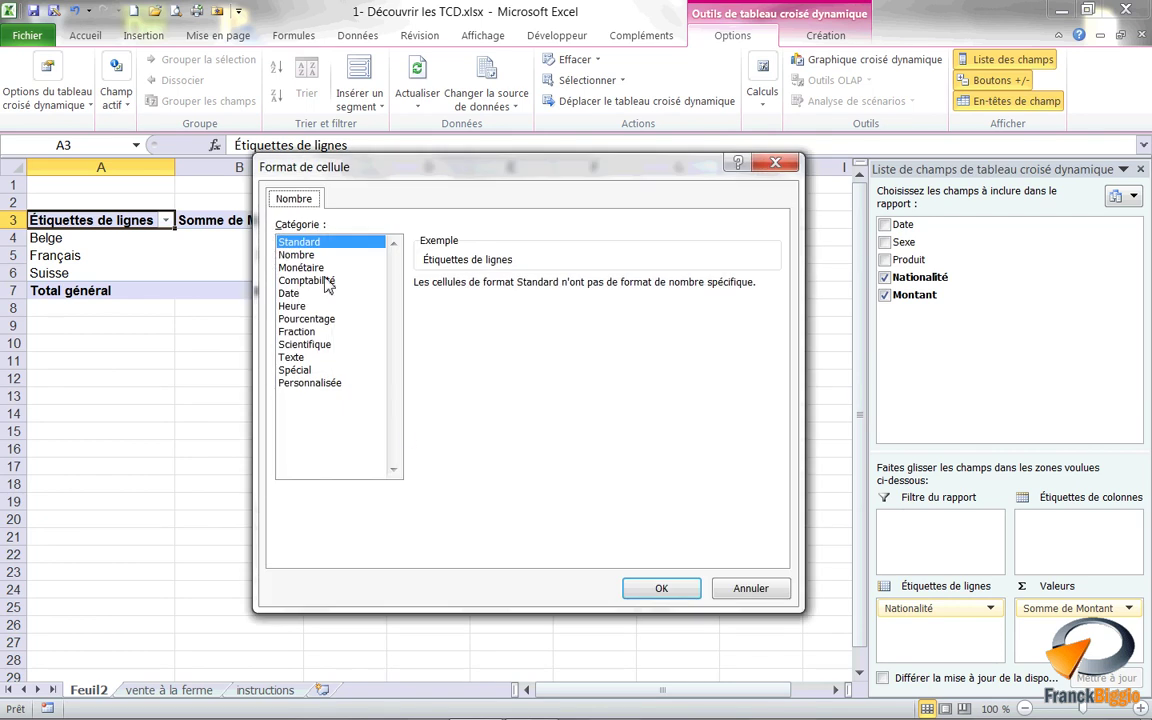
pyautogui.click(327, 270)
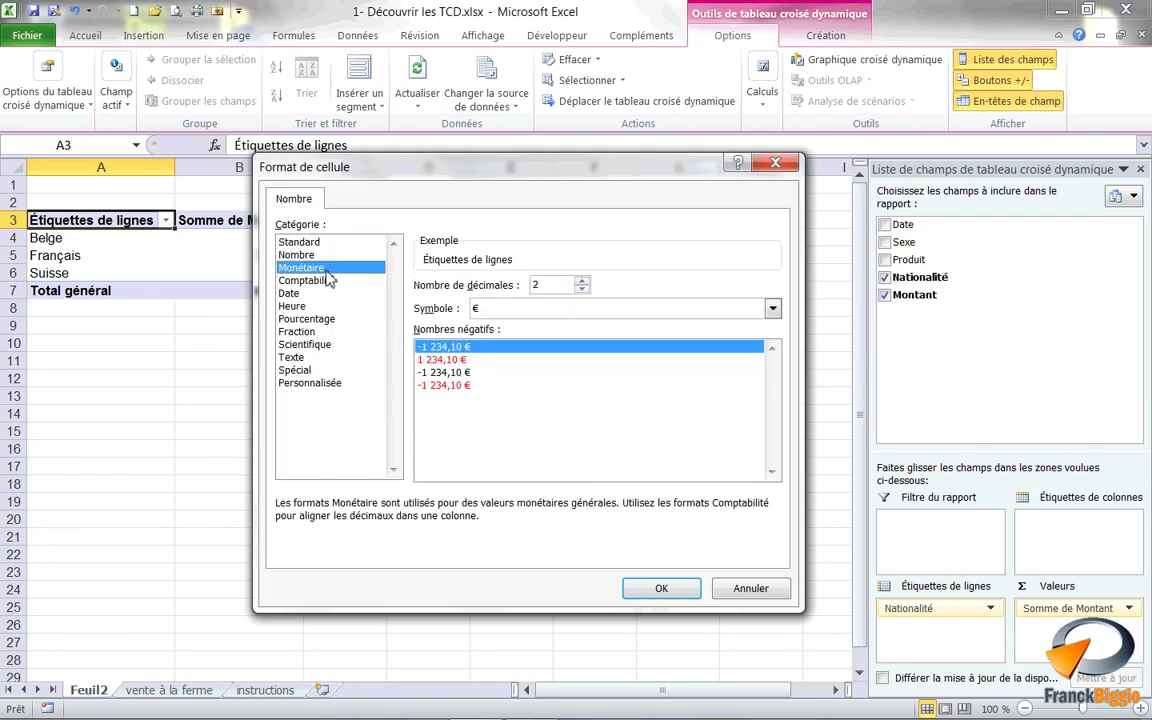
pyautogui.click(665, 589)
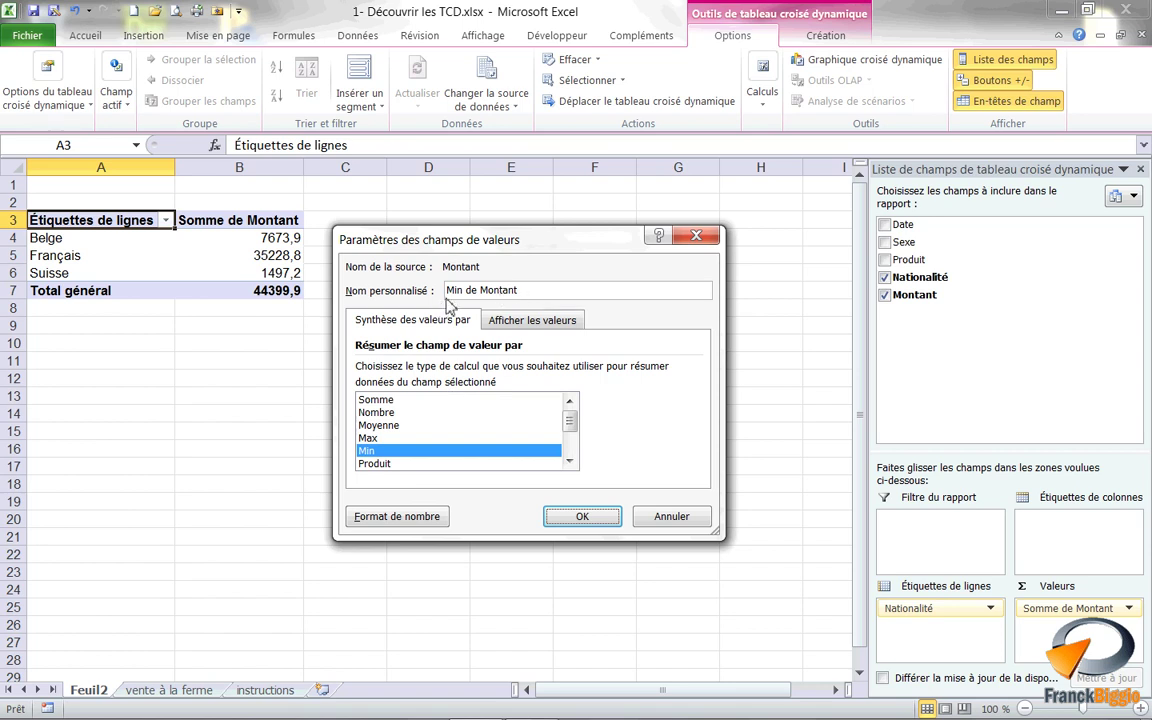
# Step: Replace the custom field name with 'La plus petite vente' and apply the settings
pyautogui.moveTo(546, 291); pyautogui.dragTo(444, 289)
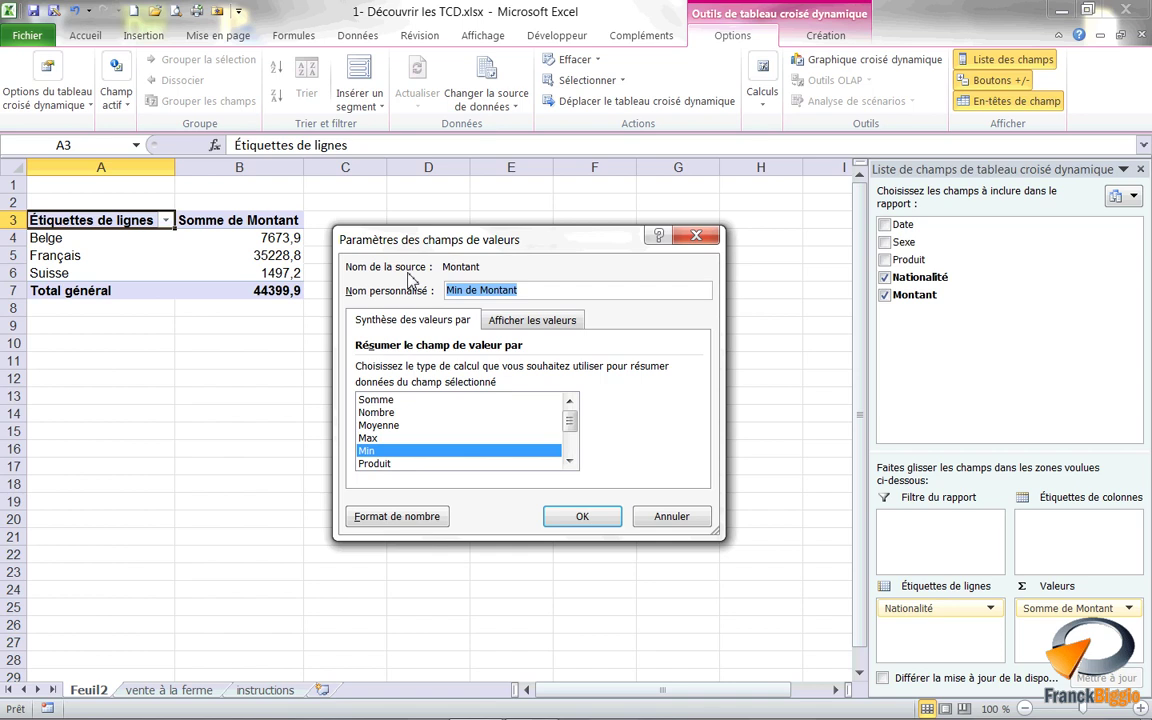
pyautogui.write('La plus petite vente')
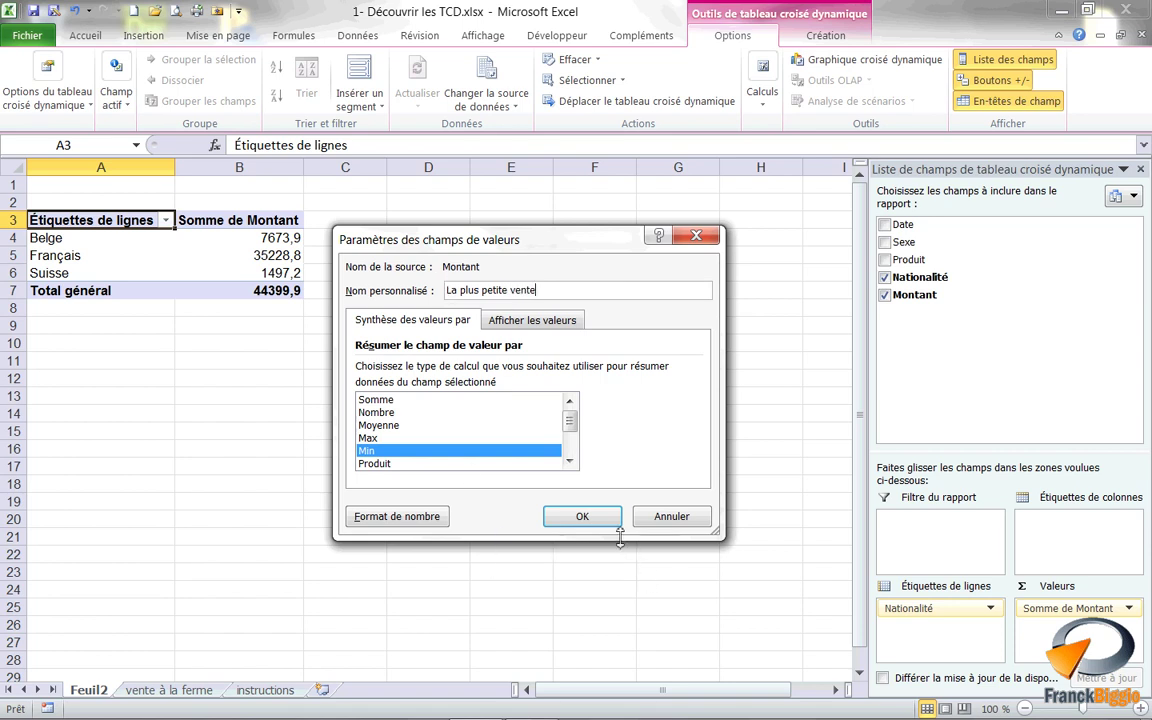
pyautogui.click(583, 517)
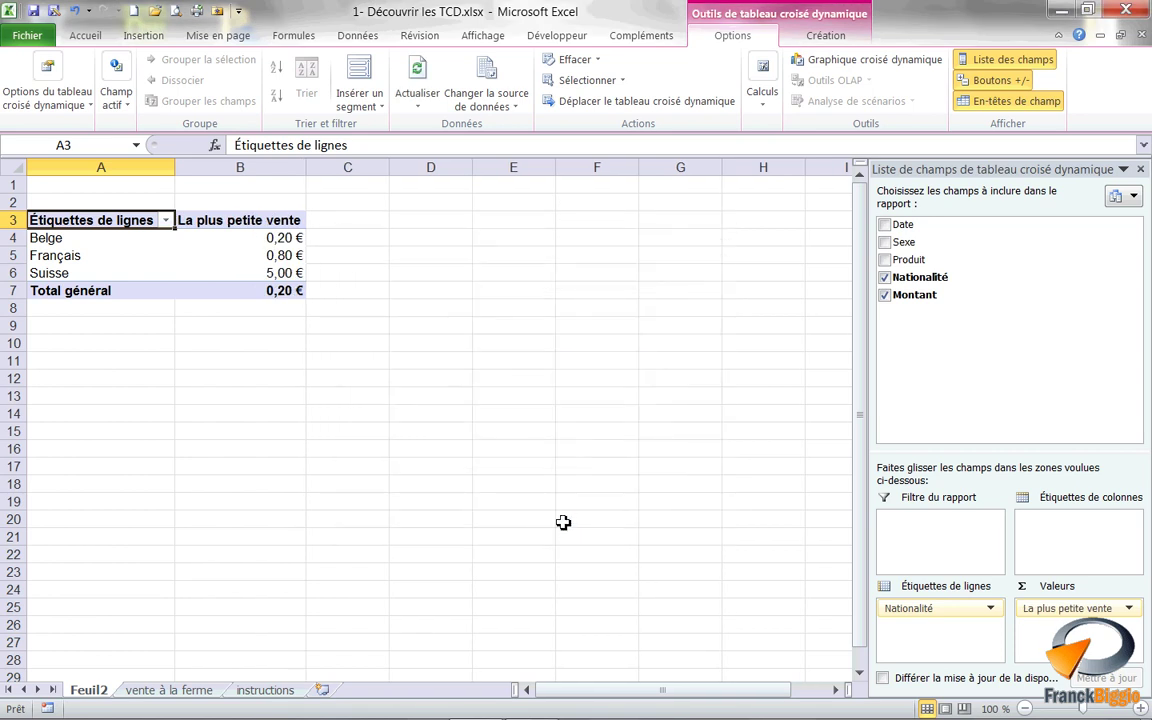
pyautogui.moveTo(188, 283)
# Step: Turn off Liste des champs and En-têtes de champ on the pivot Options tab
pyautogui.click(980, 62)
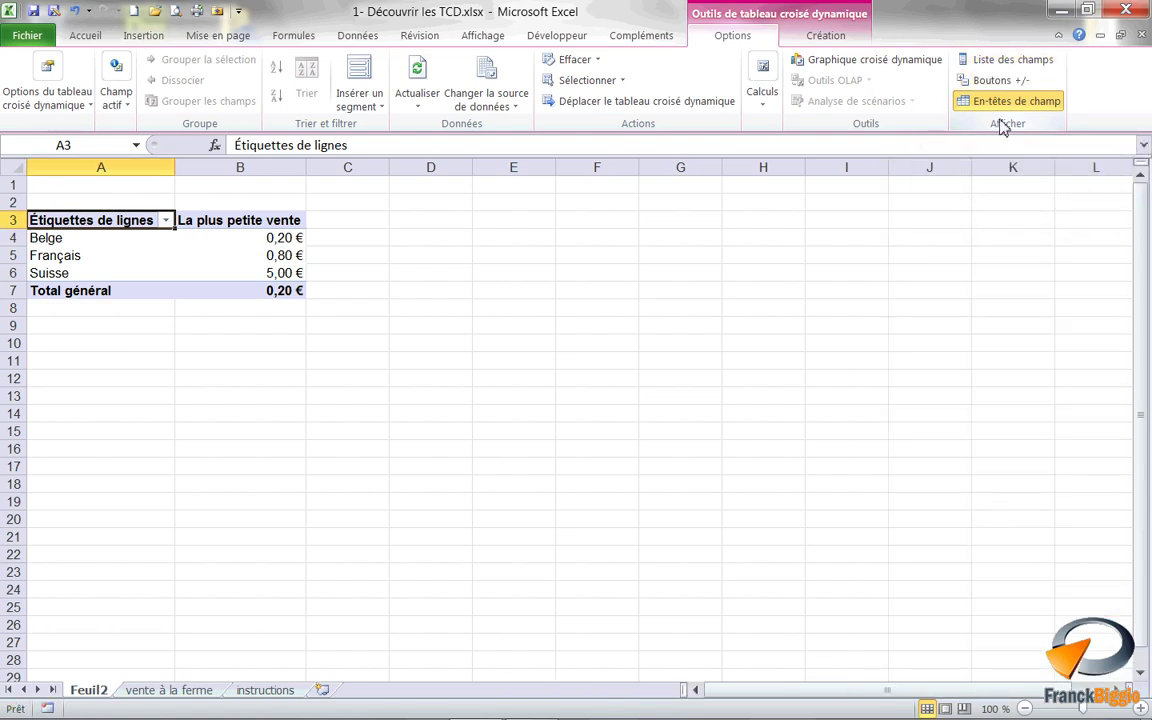
pyautogui.click(1004, 103)
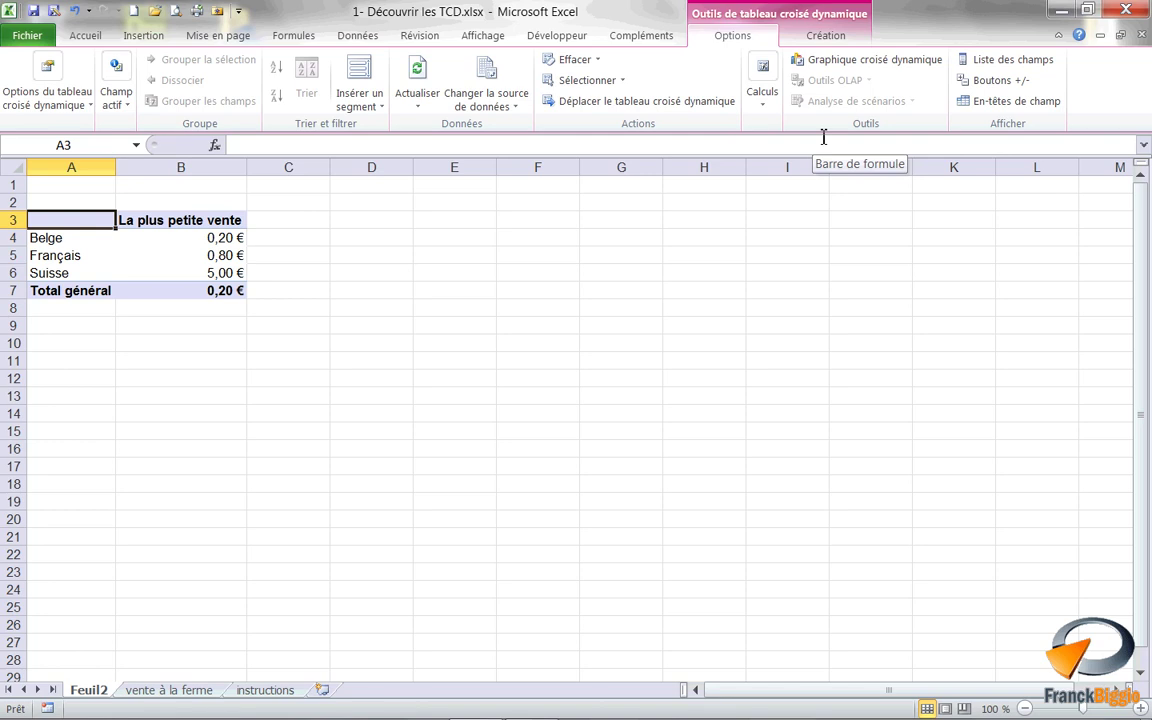
# Step: Apply Style de tableau croisé dynamique moyen 5 from the Création styles gallery
pyautogui.click(836, 42)
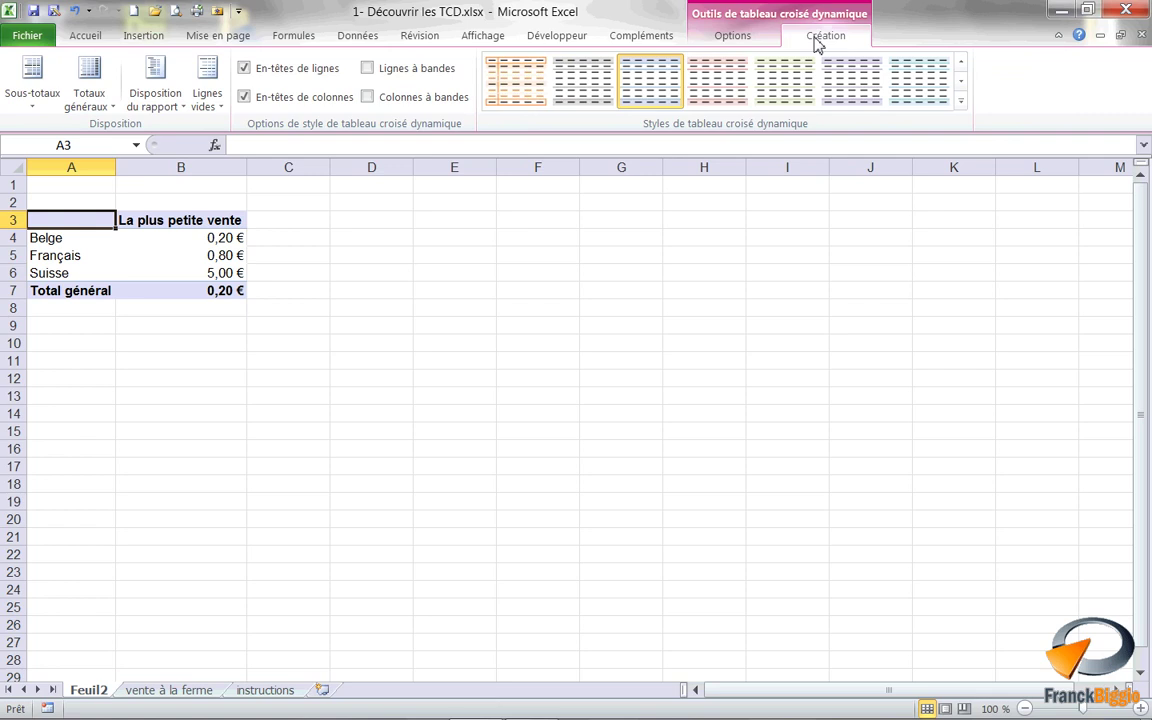
pyautogui.click(961, 100)
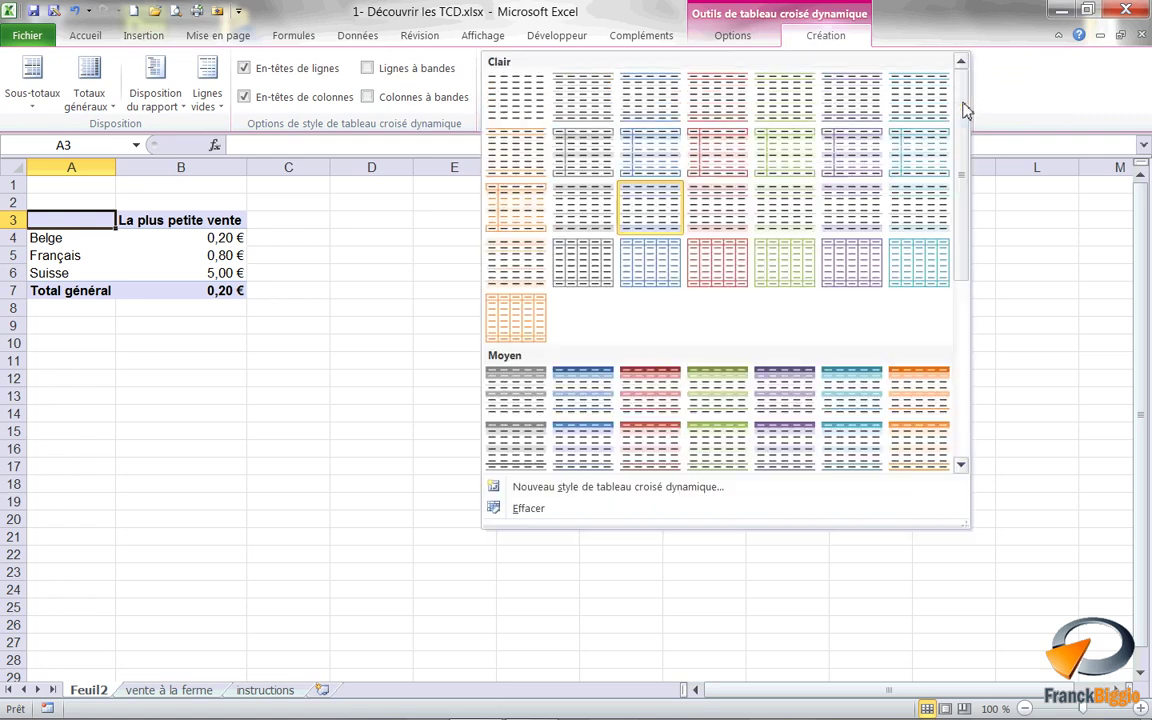
pyautogui.click(797, 405)
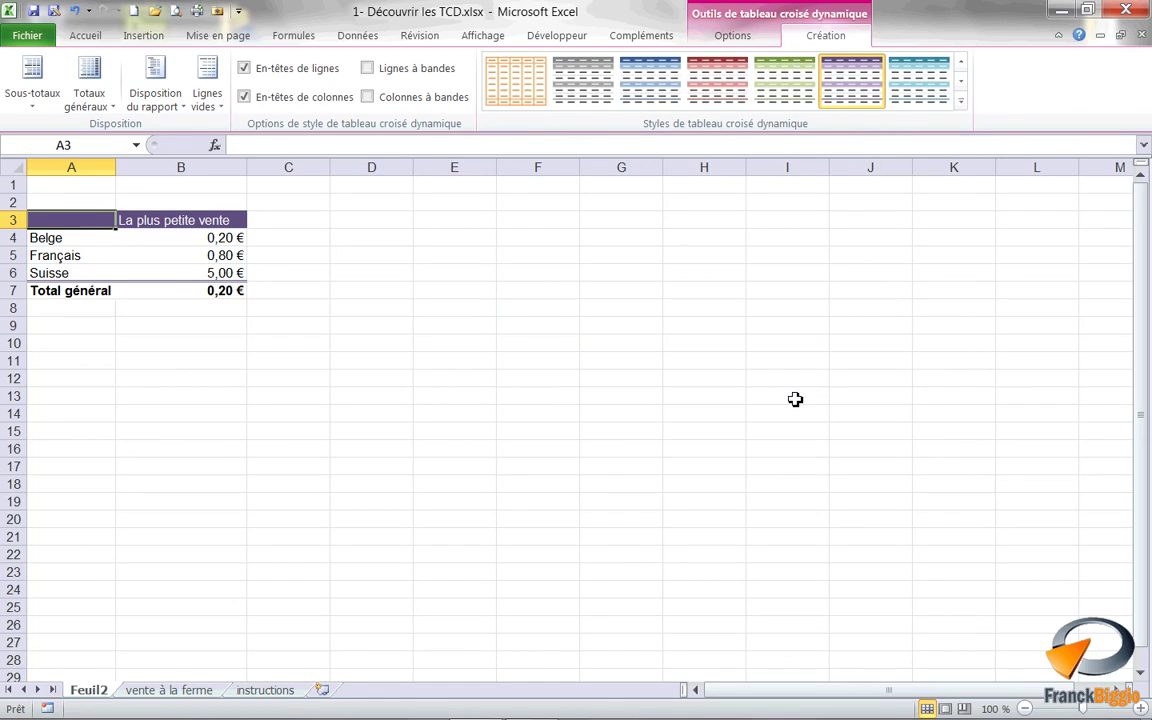